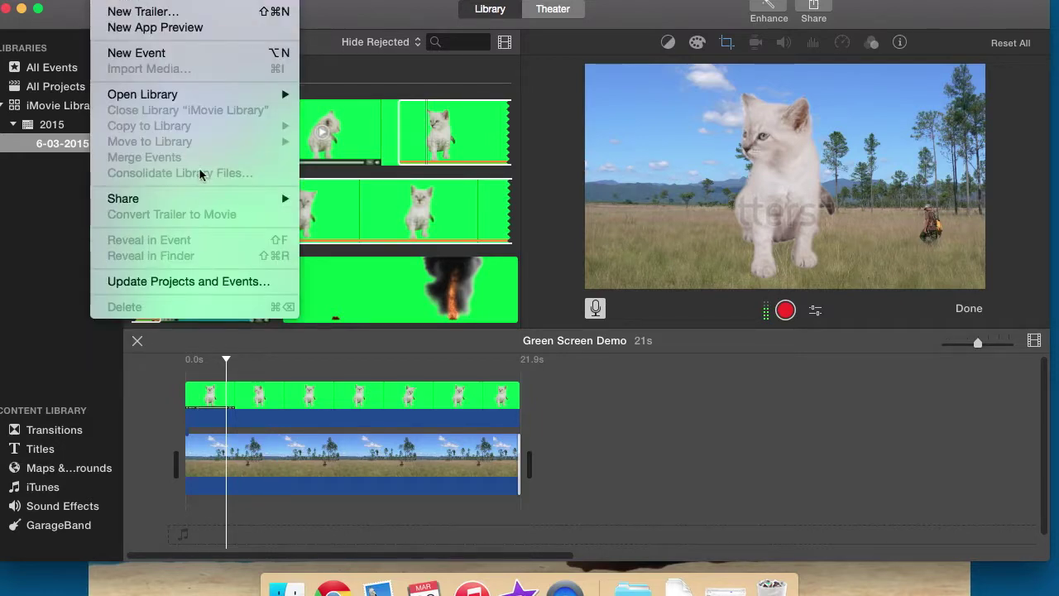
- Start a file export of the project and correct its title to 'Cat Green Screen'
mouse_move(212, 197)
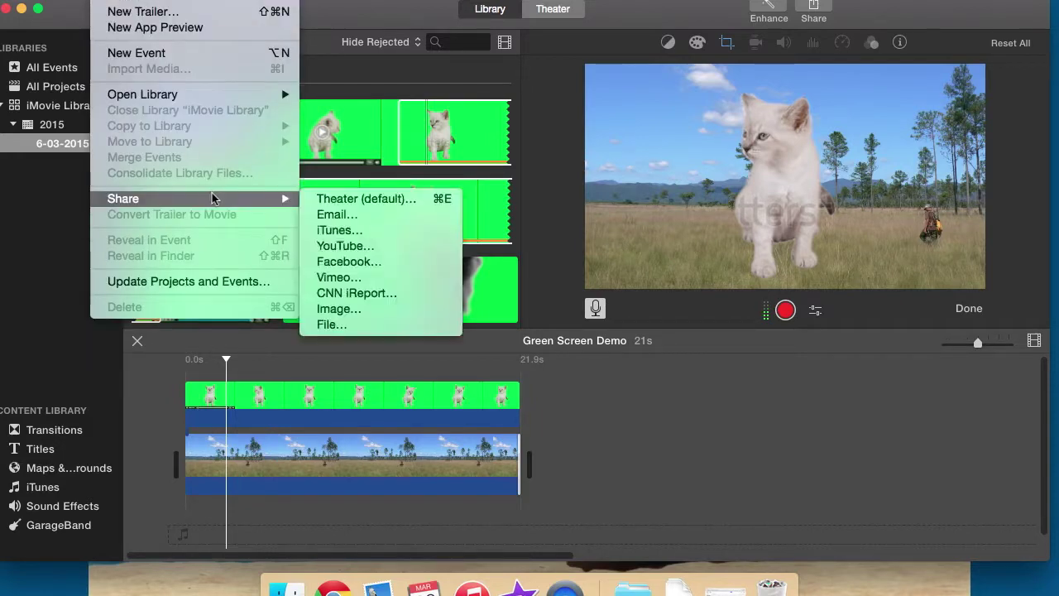
left_click(331, 324)
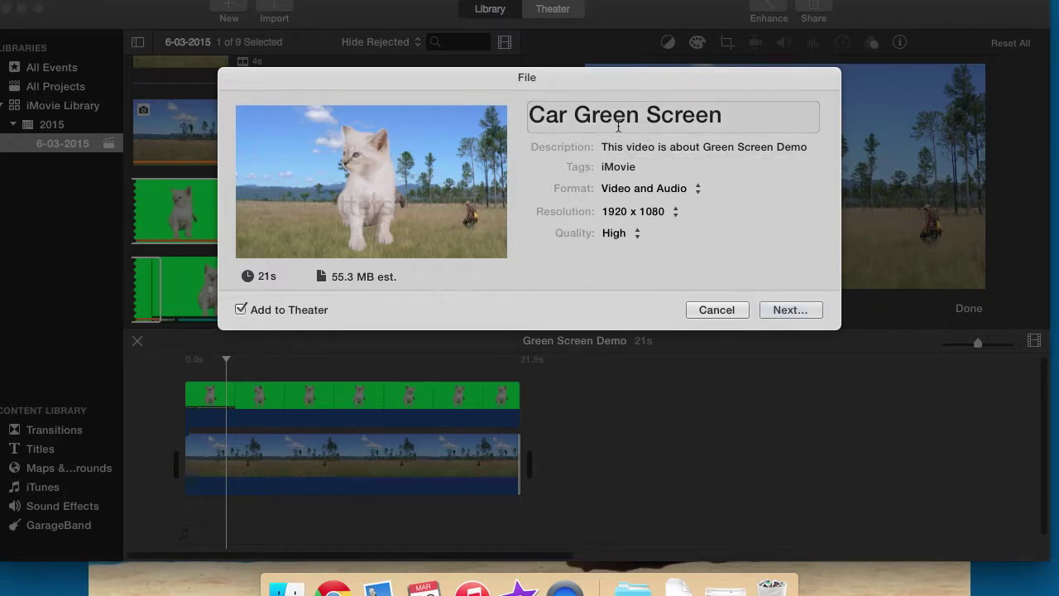
left_click(569, 114)
key("BackSpace")
type("t")
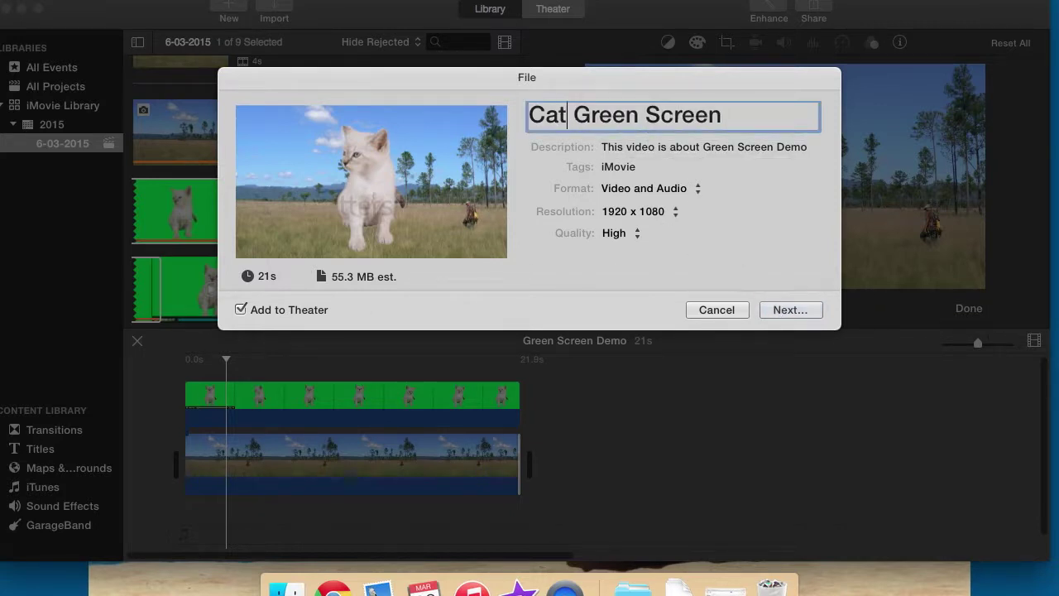
- Save the export as 'Cat Green Screen v2' in the Green Screen folder
left_click(786, 308)
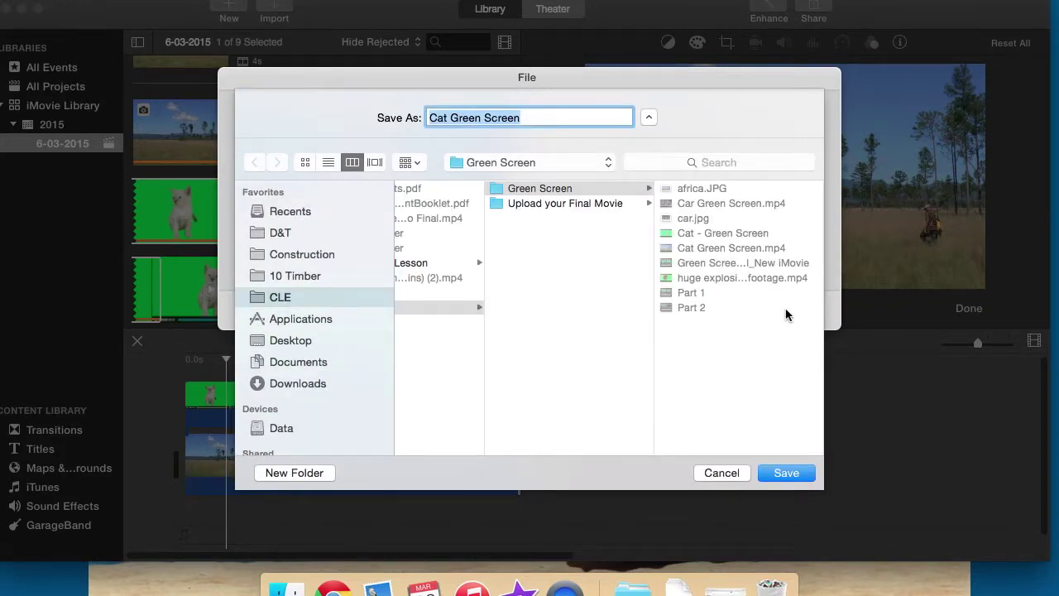
left_click(532, 119)
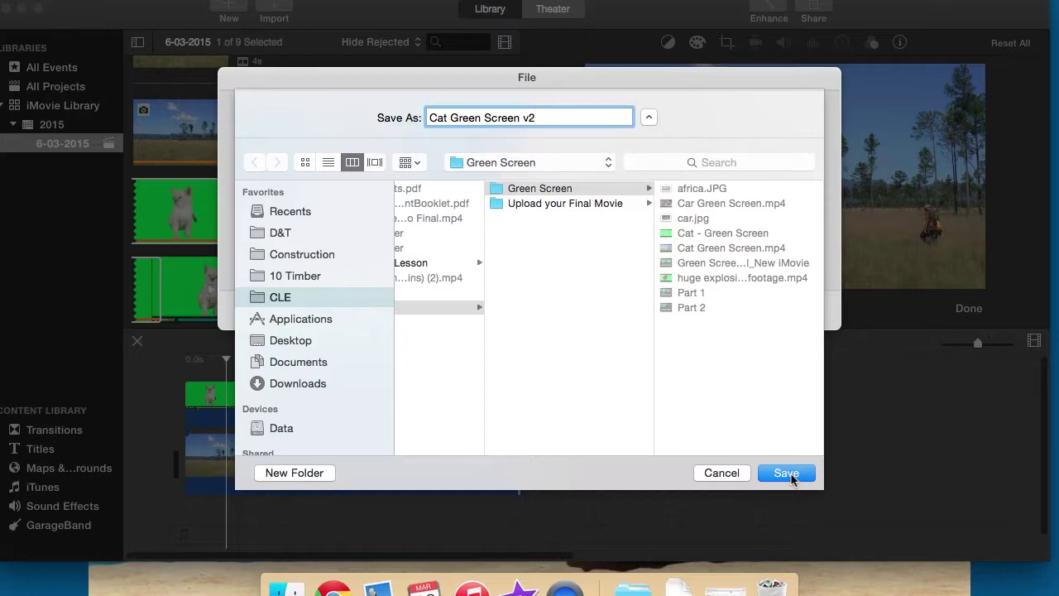
left_click(787, 473)
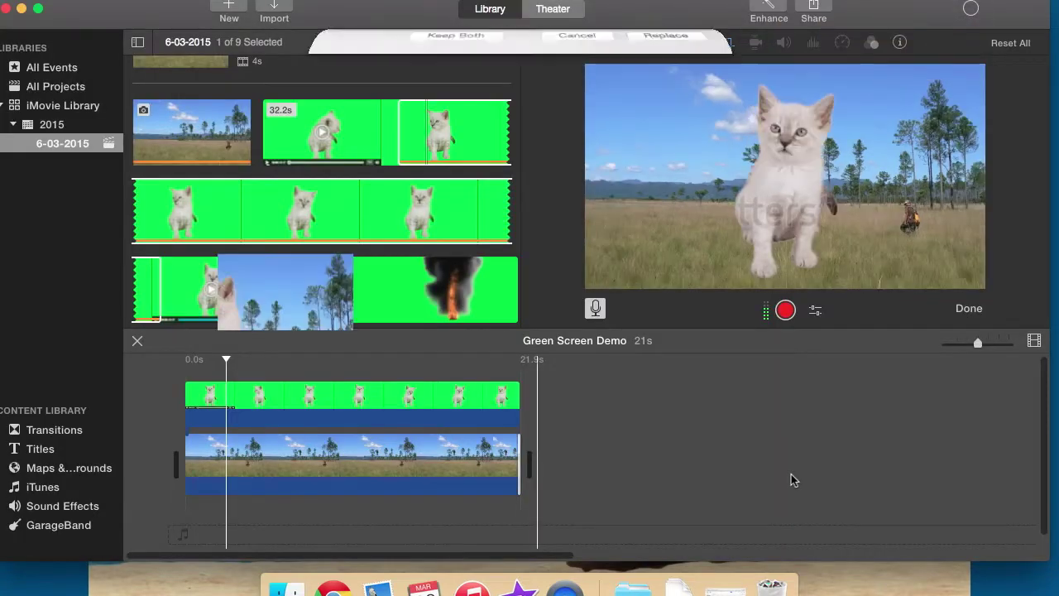
- Replace the older Theater copy, check the export in Theater, then return to the Library editor
left_click(666, 112)
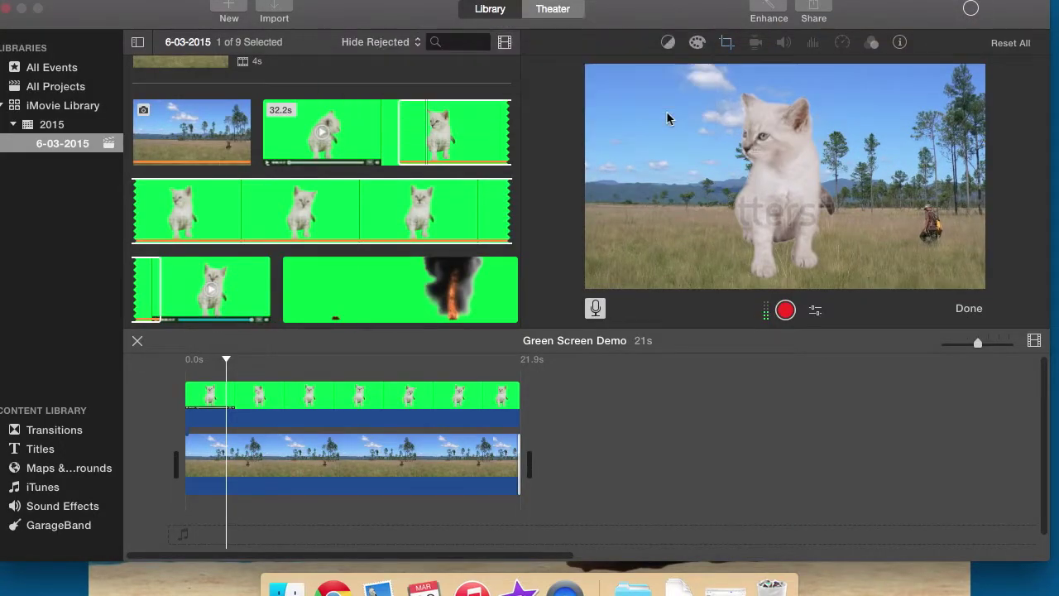
left_click(555, 10)
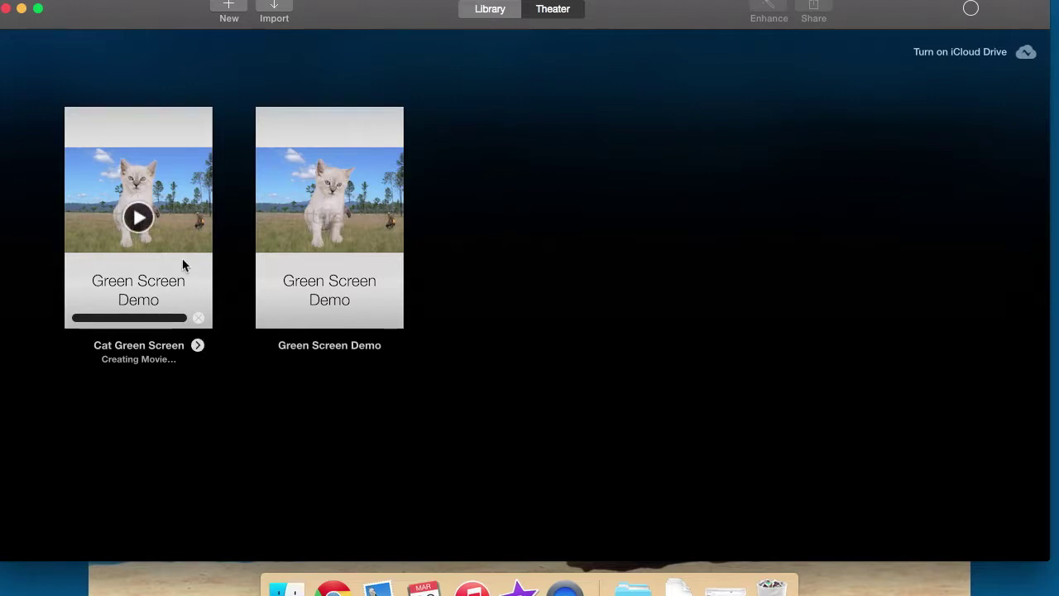
left_click(486, 10)
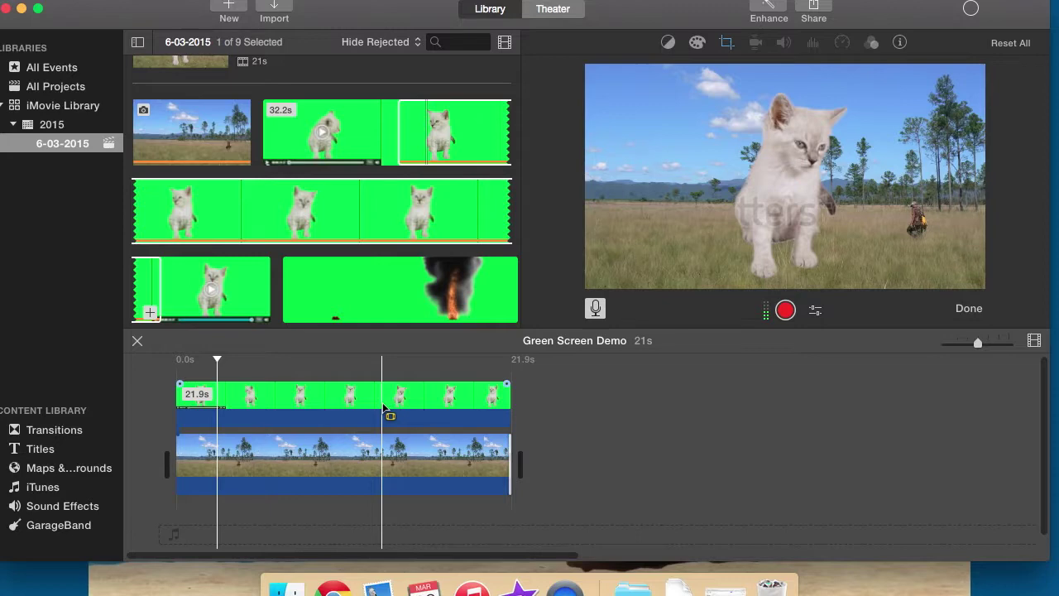
- Delete both the green cat clip and the field background clip from the timeline
scroll(407, 288, "up", 3)
scroll(407, 288, "down", 8)
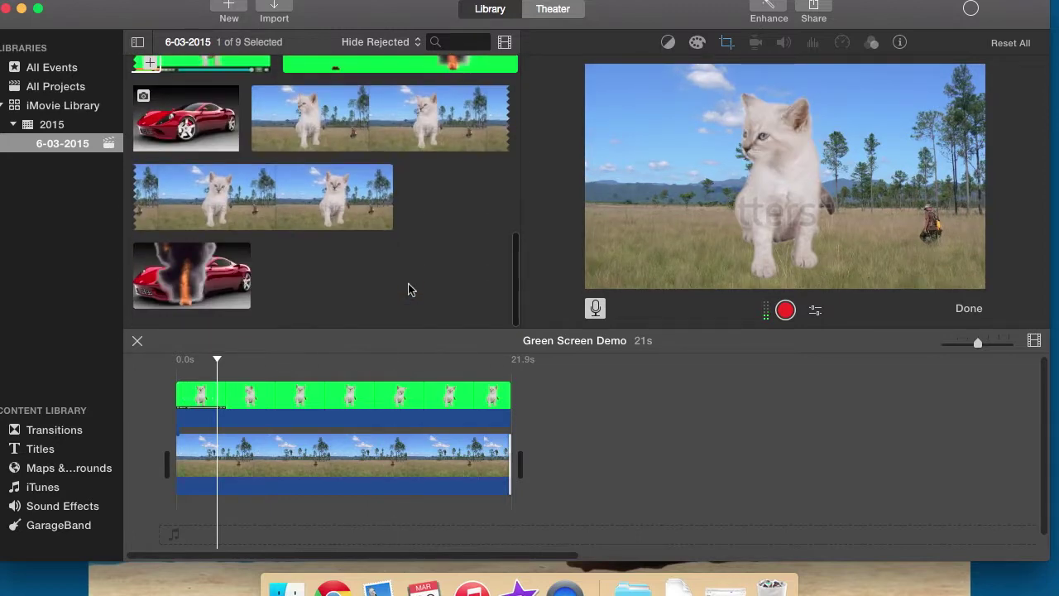
left_click(364, 402)
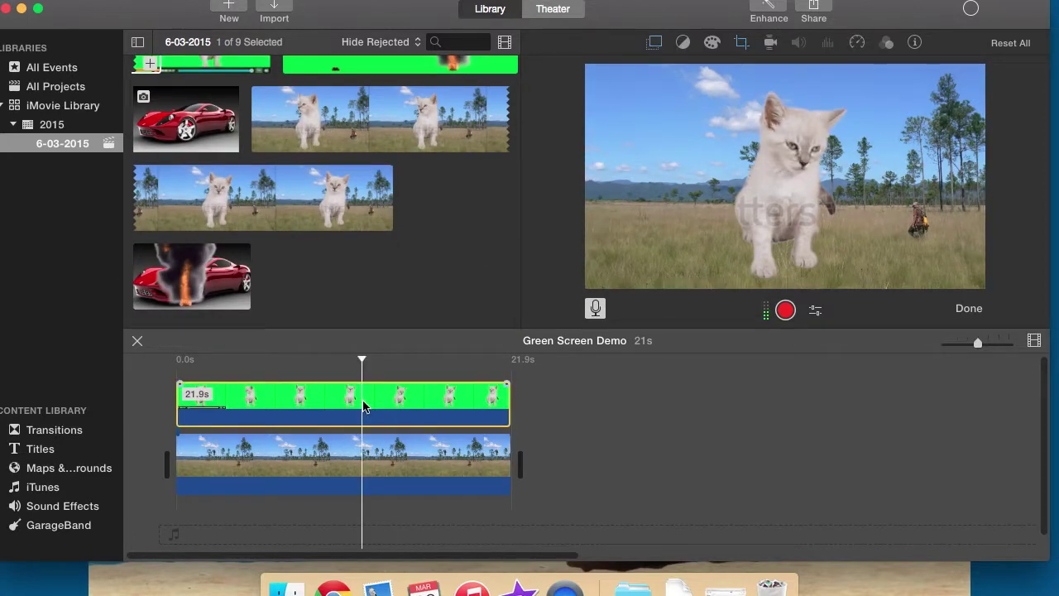
left_click(372, 466, "super")
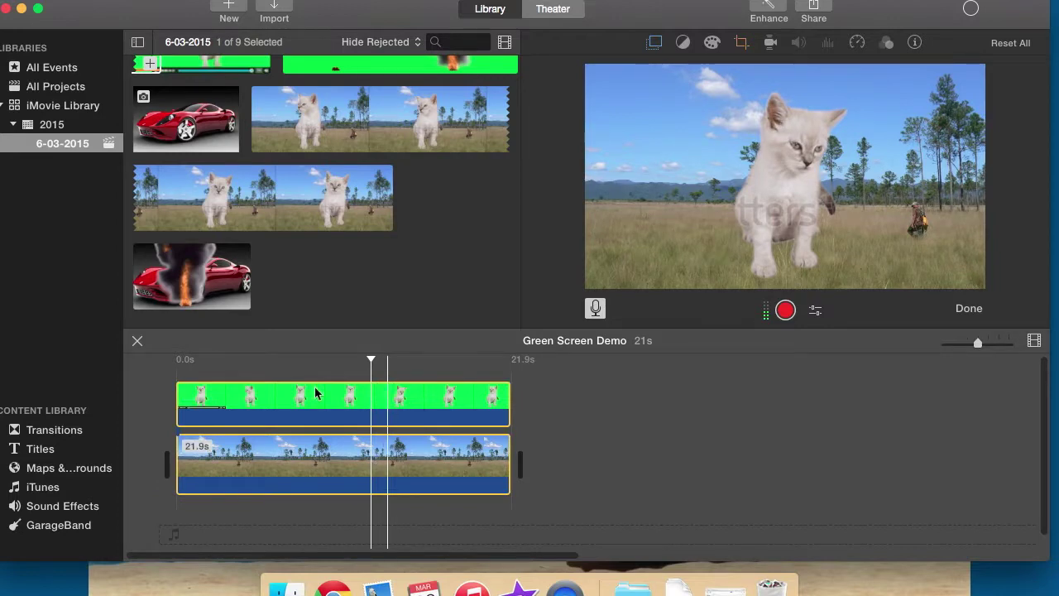
key("Delete")
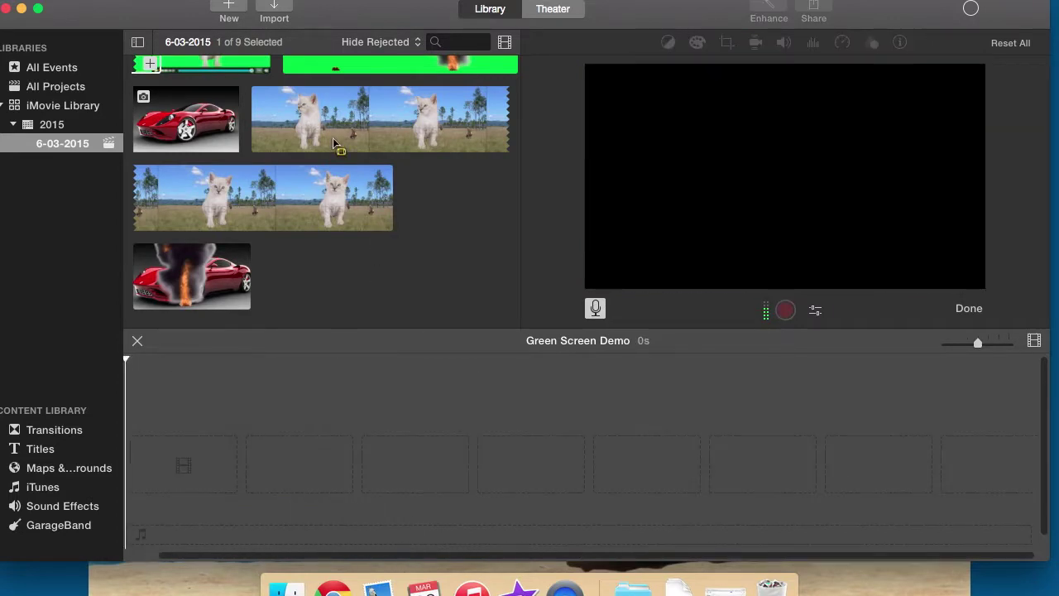
scroll(346, 132, "up", 1)
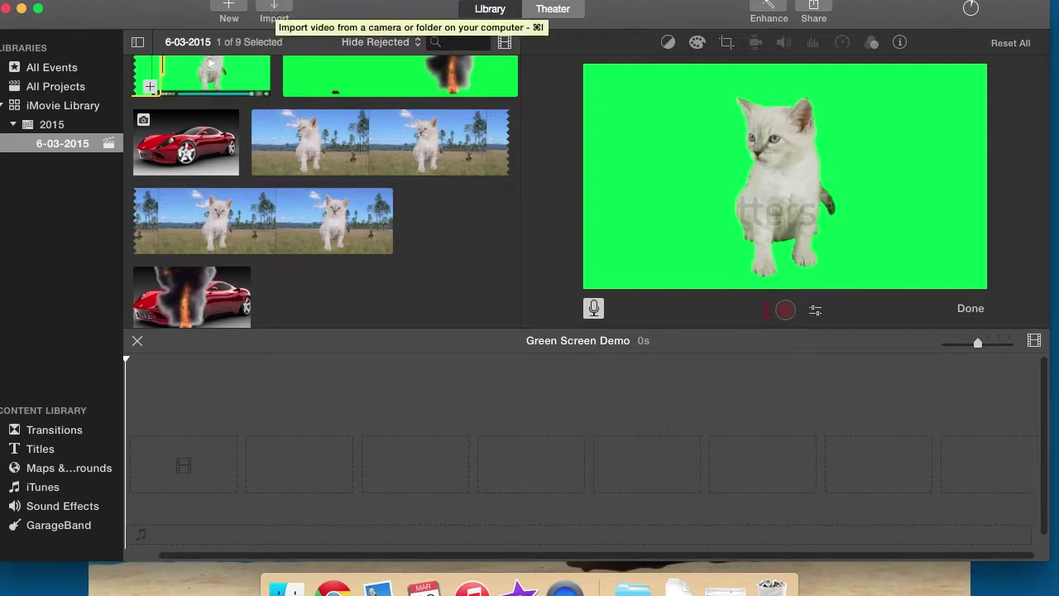
left_click(111, 0)
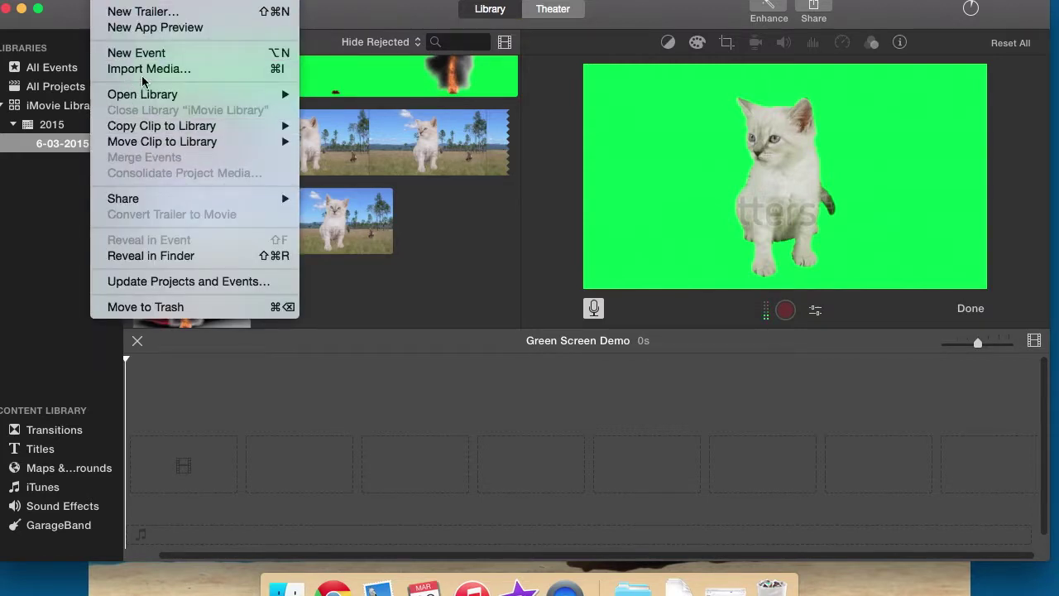
left_click(393, 15)
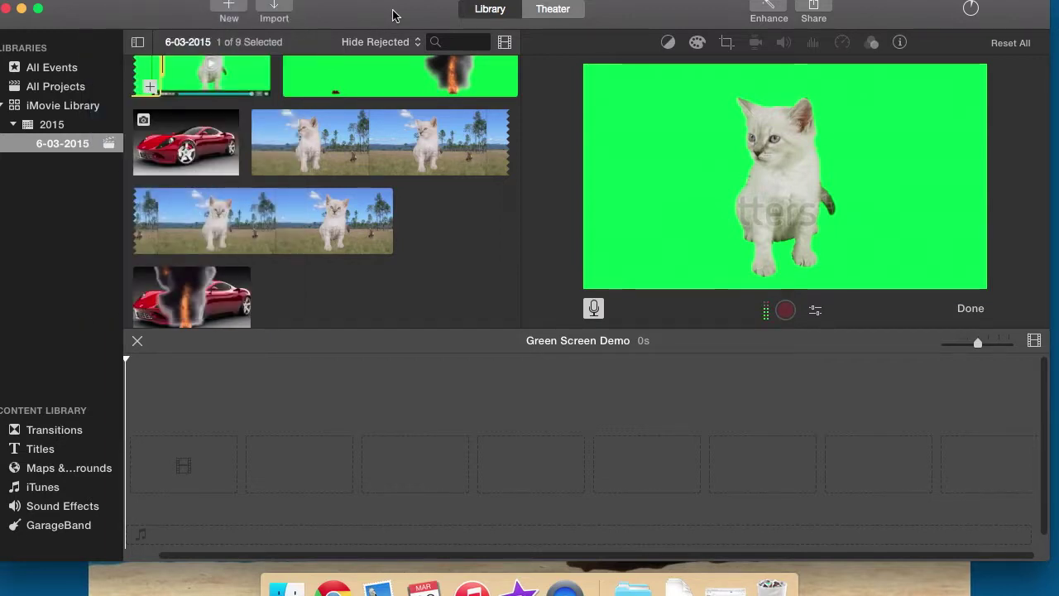
left_click(273, 8)
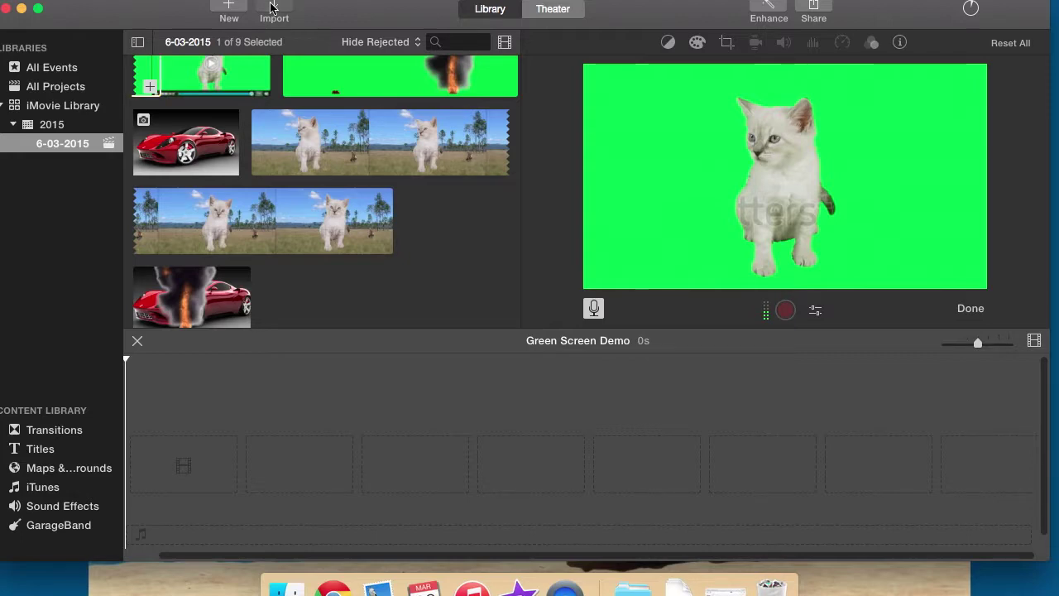
scroll(283, 336, "down", 15)
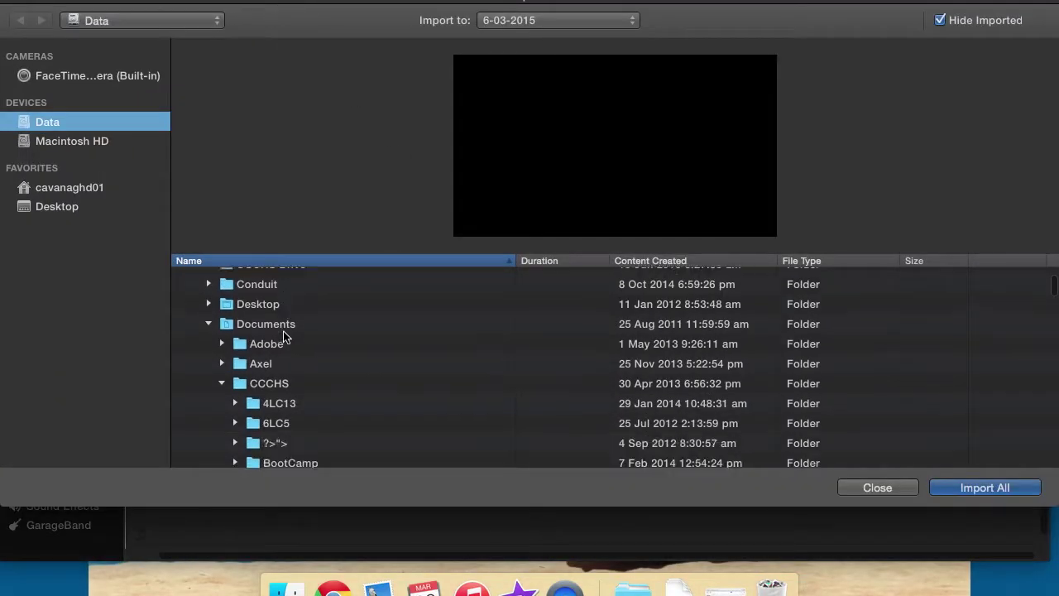
scroll(283, 335, "down", 10)
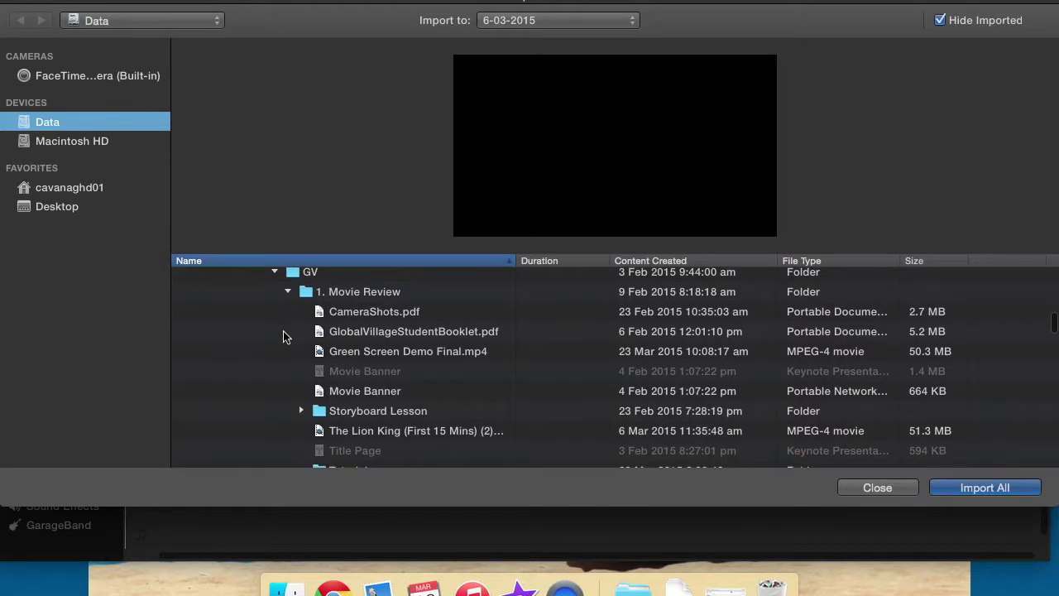
scroll(283, 335, "up", 1)
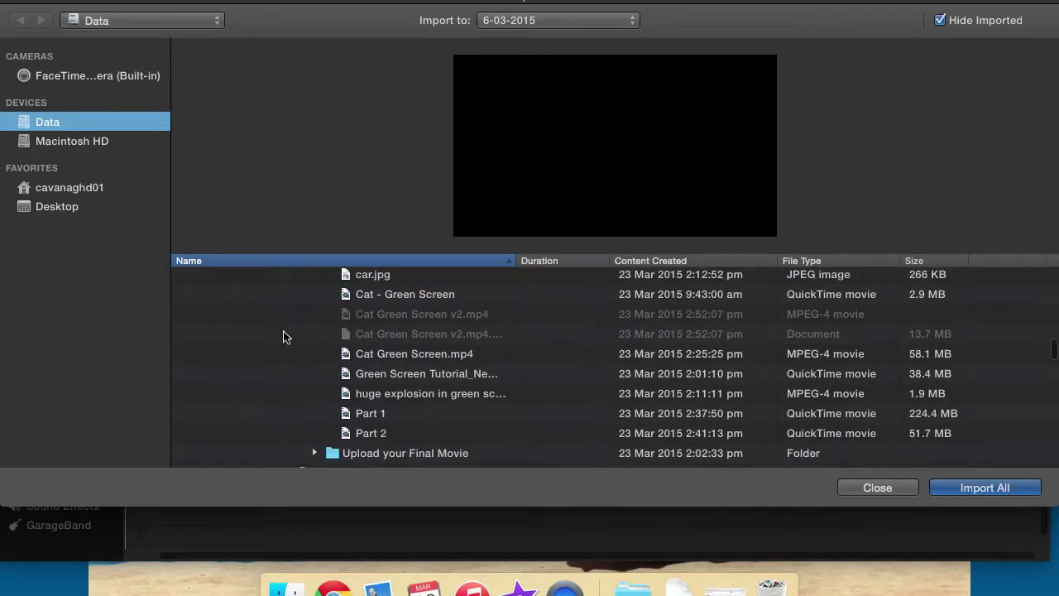
left_click(402, 297)
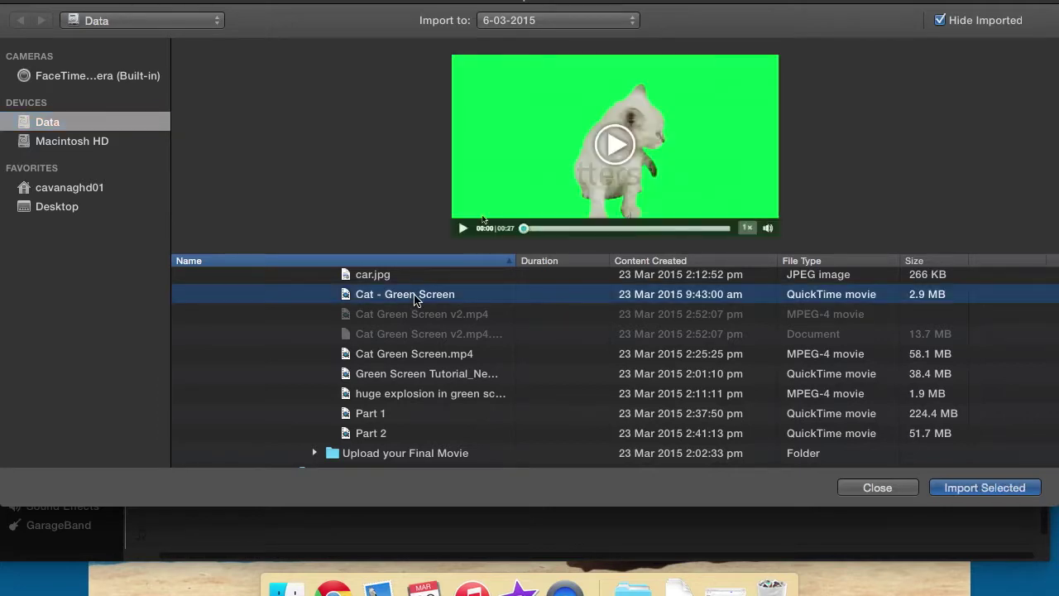
left_click(402, 356)
mouse_move(586, 142)
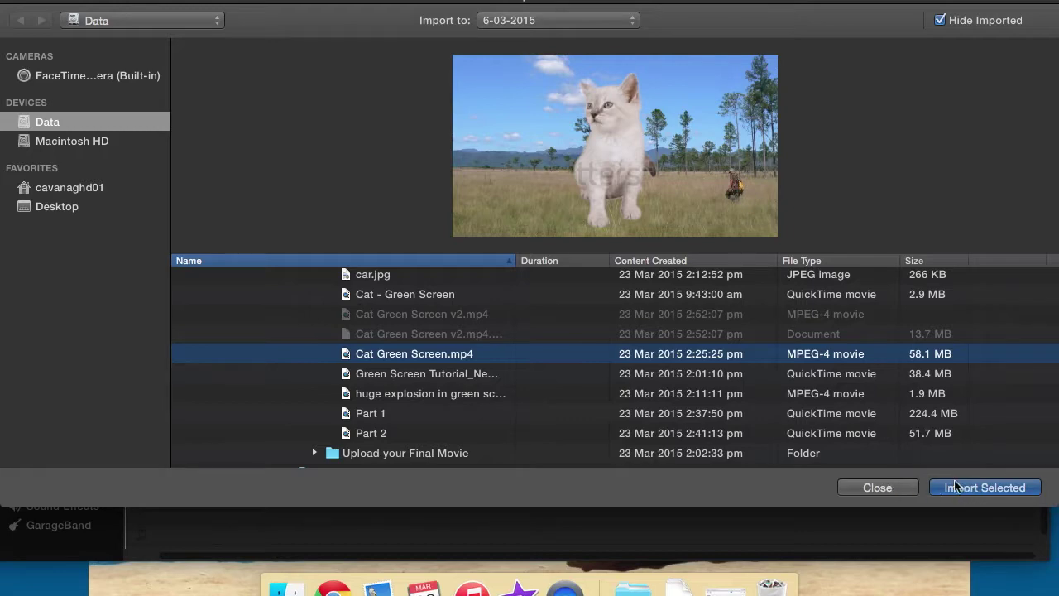
left_click(878, 488)
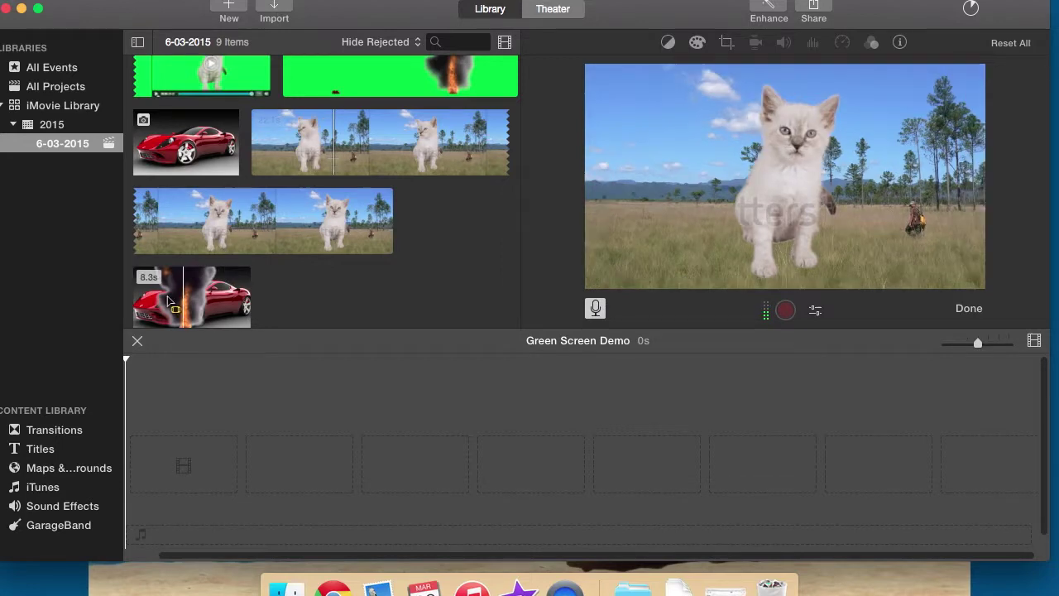
scroll(420, 138, "up", 3)
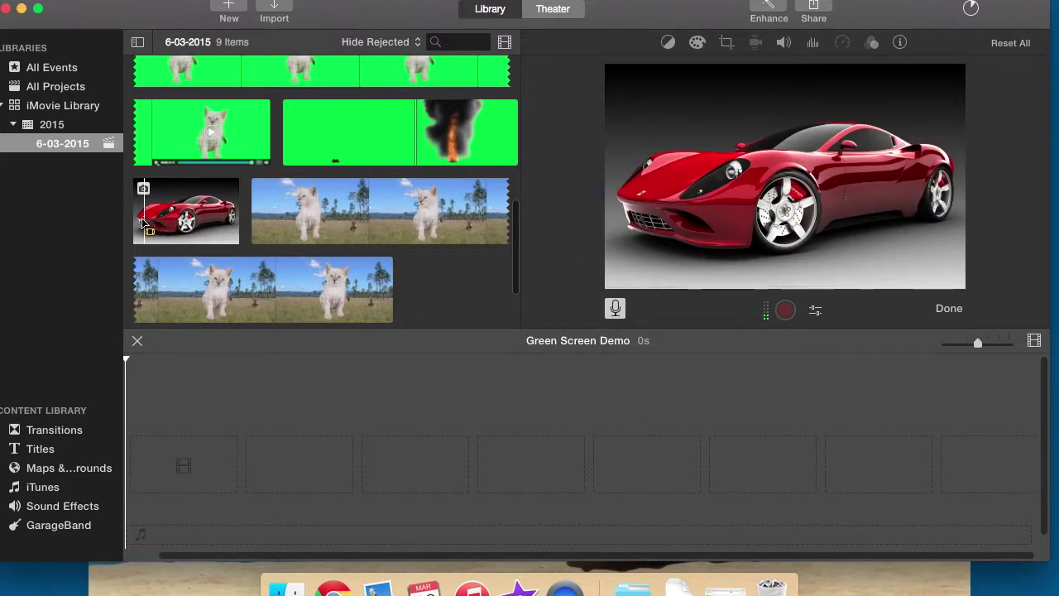
scroll(165, 228, "down", 3)
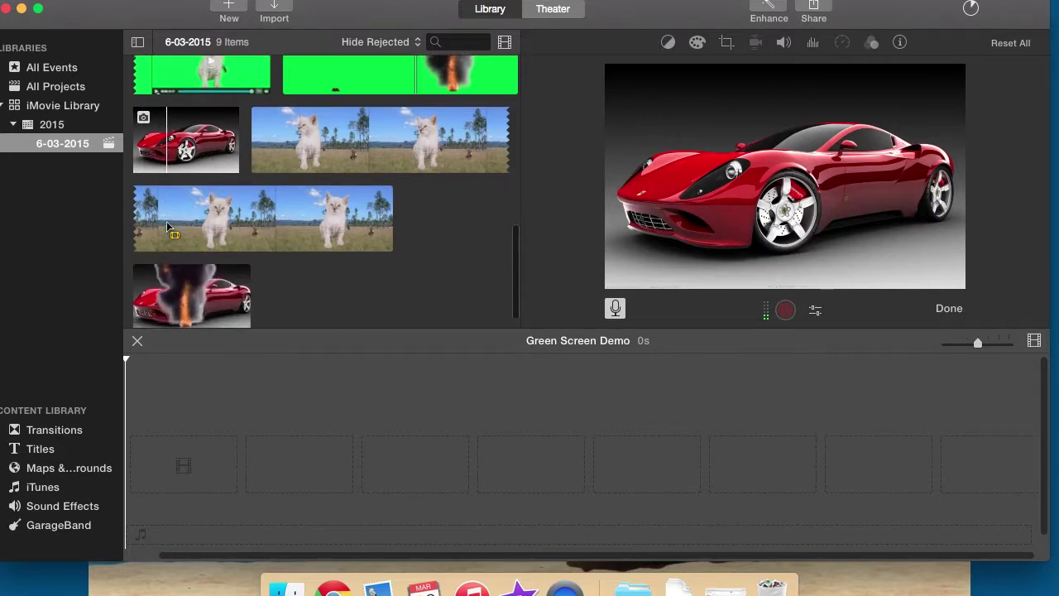
scroll(168, 227, "down", 1)
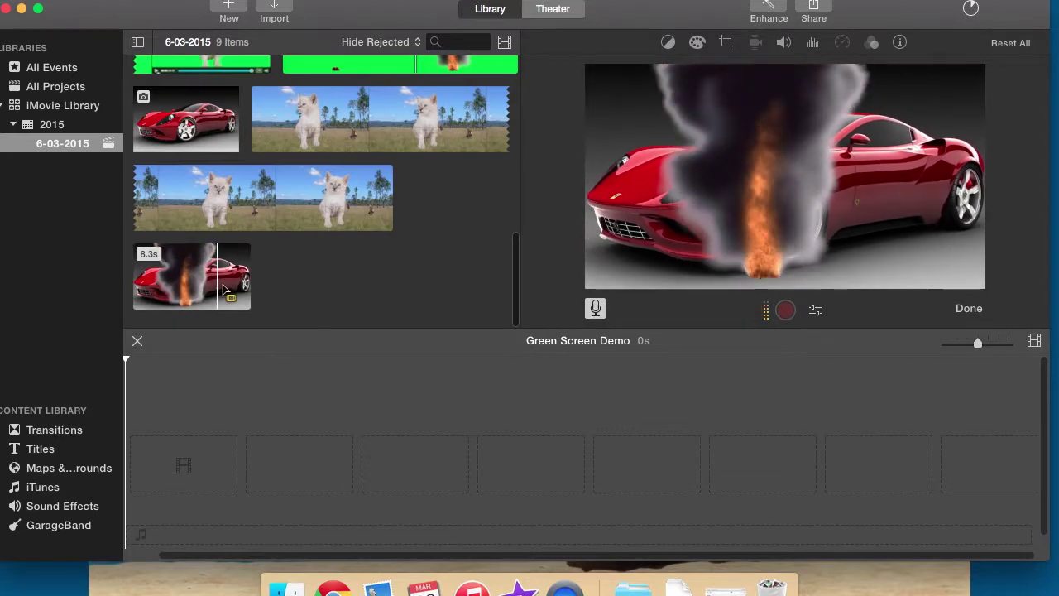
- Place the 22.1s cat clip in the empty timeline, with the 8.3s burning-car clip right after it
left_click(338, 141)
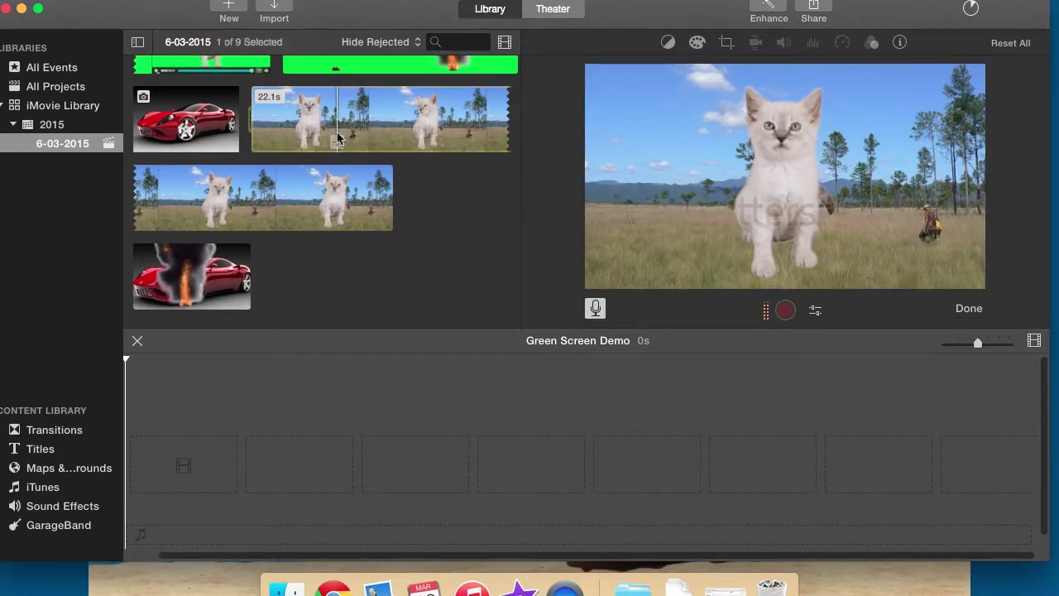
left_click_drag(306, 149, 178, 461)
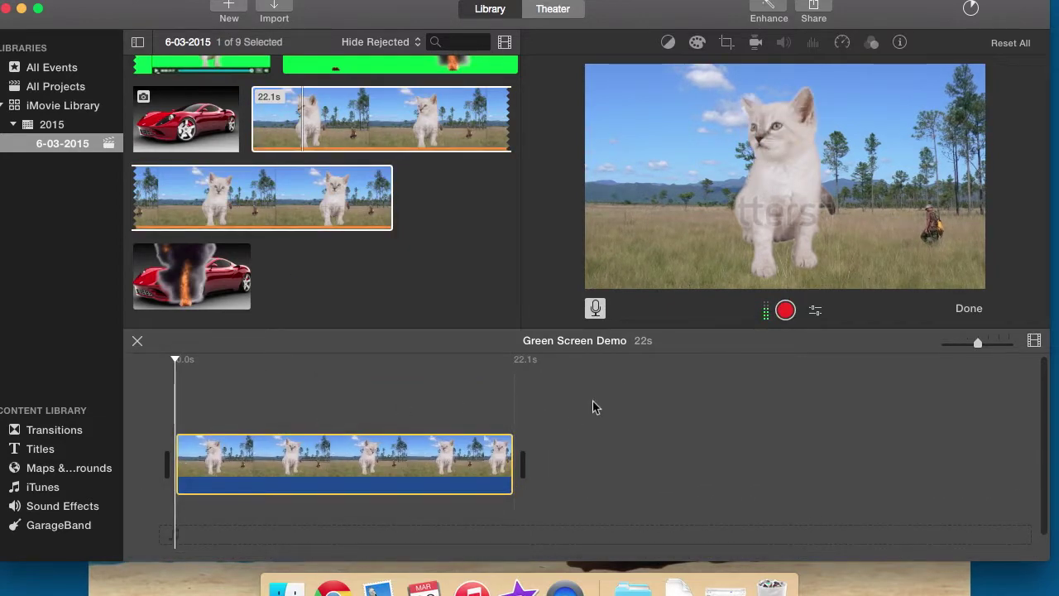
left_click(185, 276)
left_click_drag(185, 276, 632, 451)
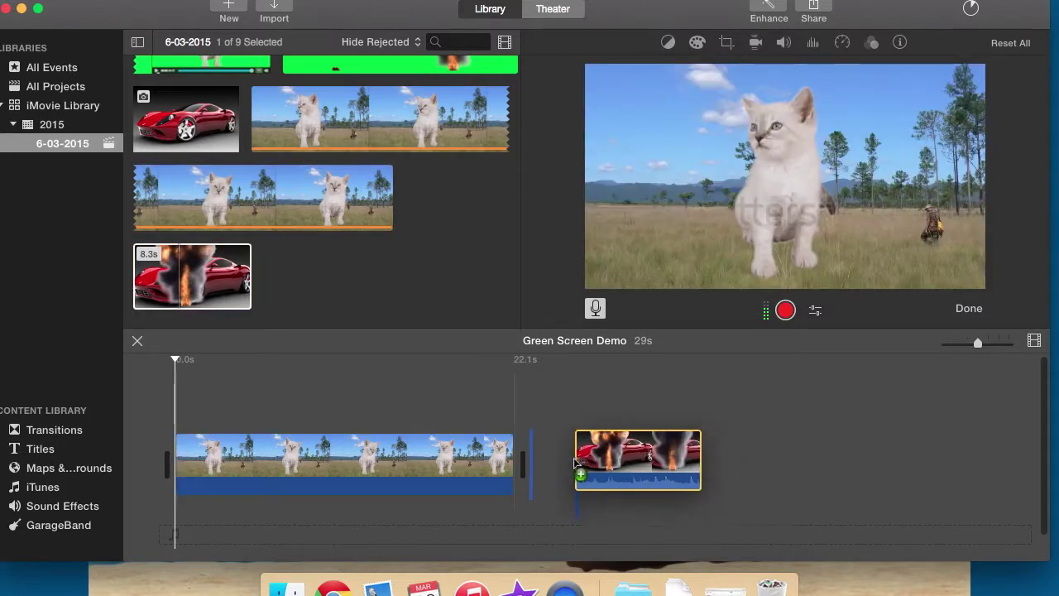
left_click_drag(576, 464, 555, 461)
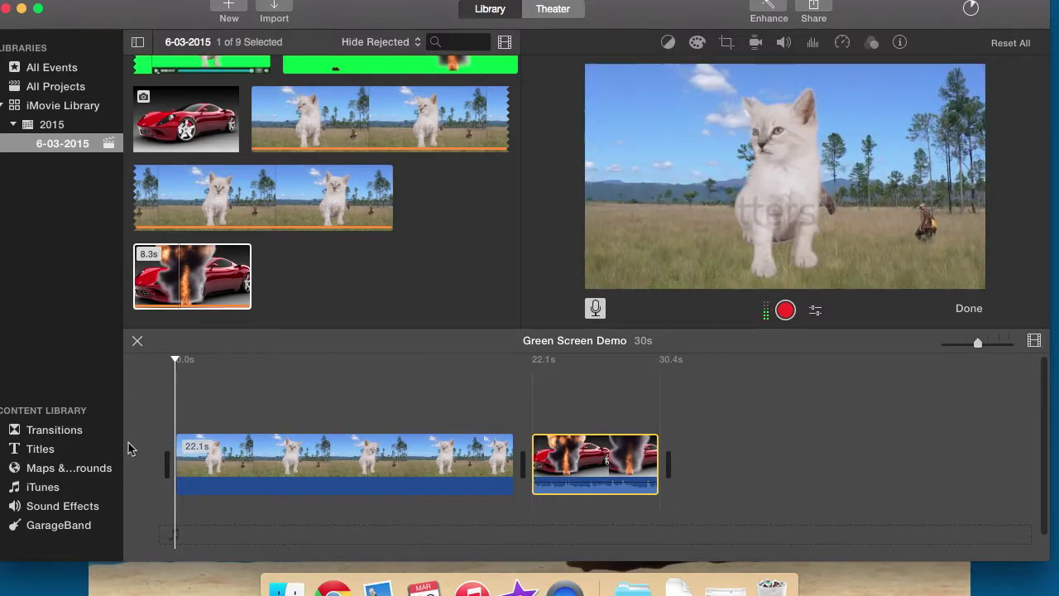
- Insert a Swap transition between the cat and burning-car clips and preview it
left_click(44, 431)
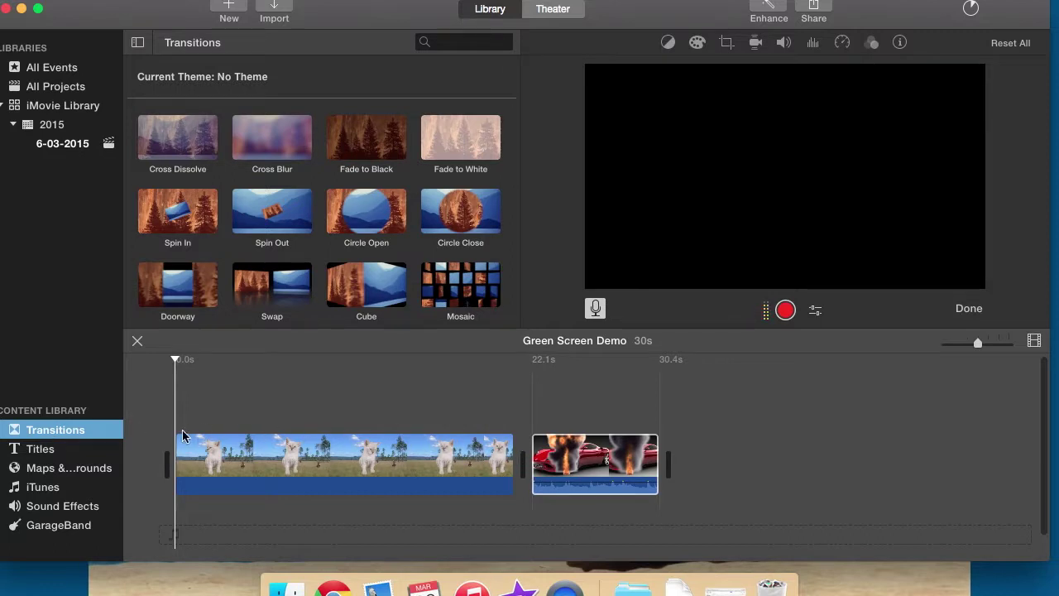
scroll(275, 209, "down", 4)
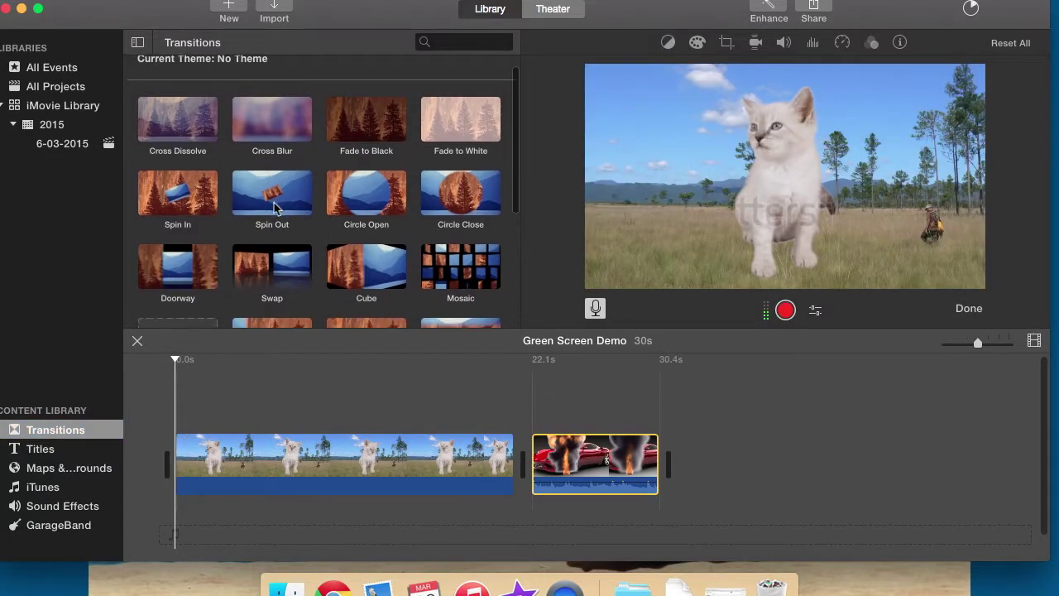
scroll(274, 203, "down", 1)
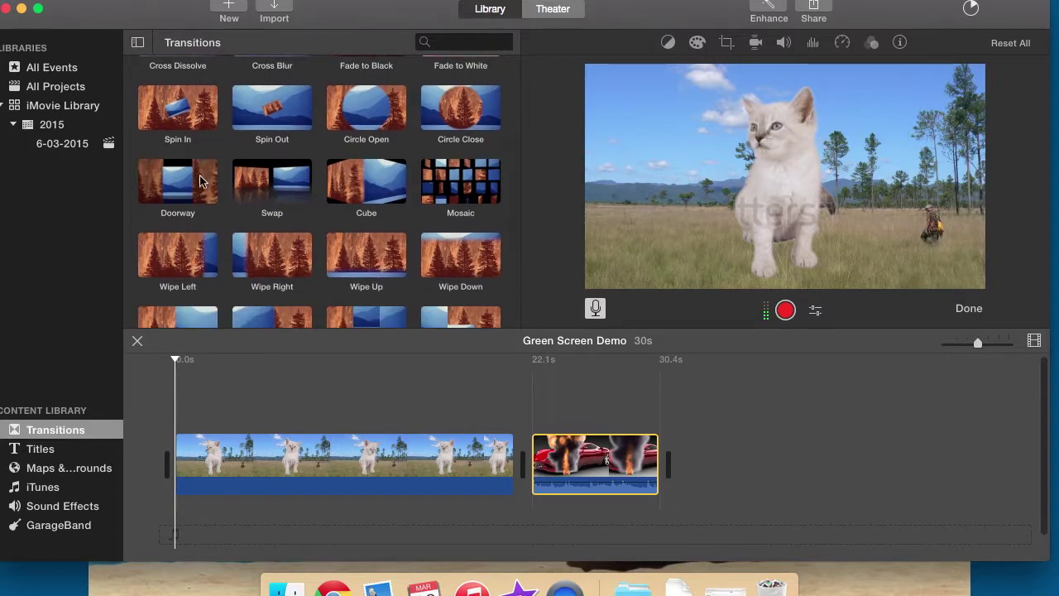
left_click(265, 184)
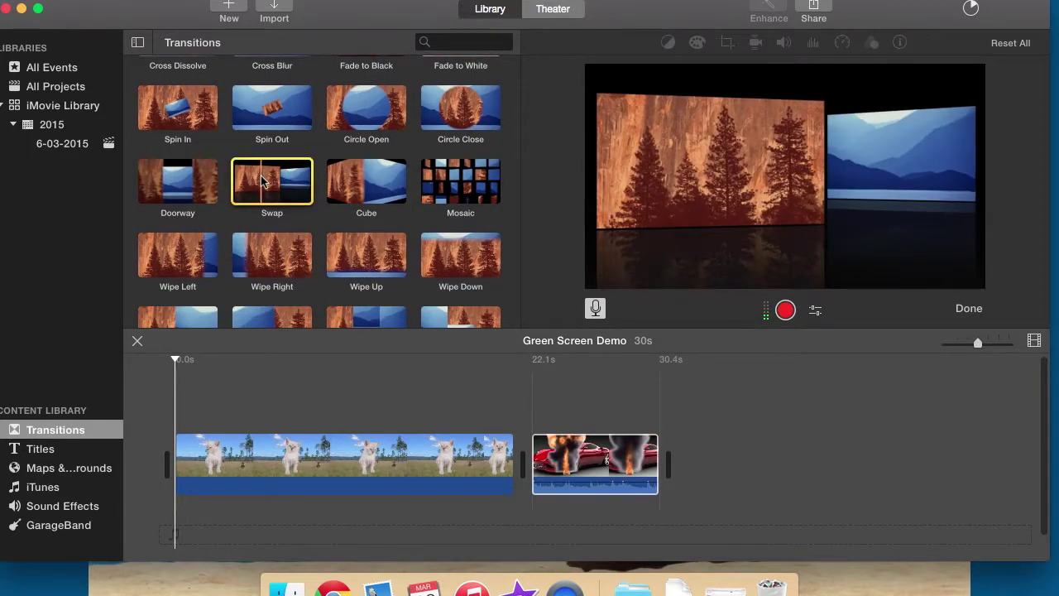
left_click_drag(269, 184, 507, 470)
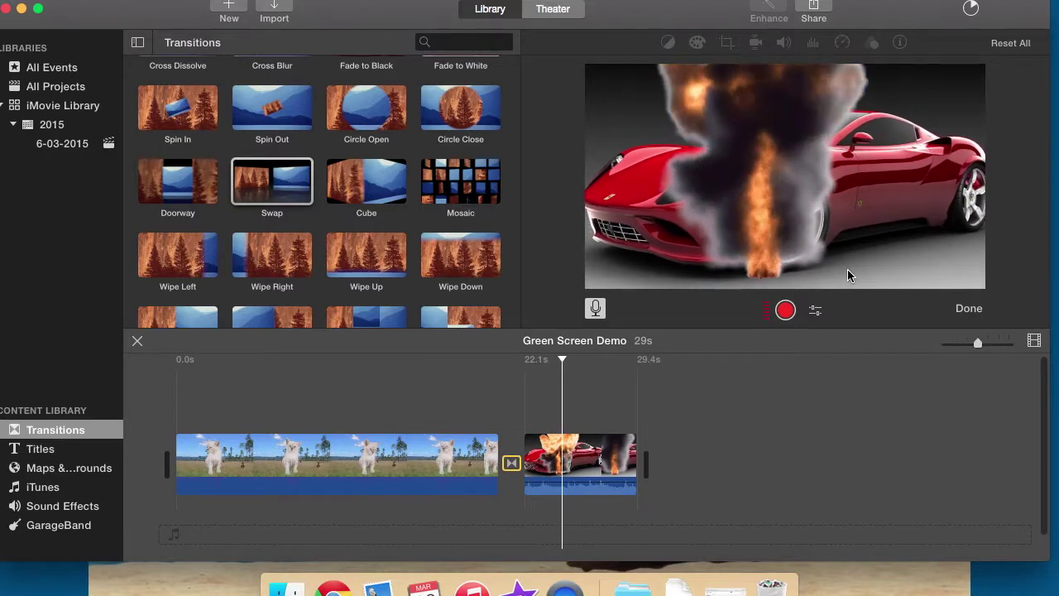
key("space")
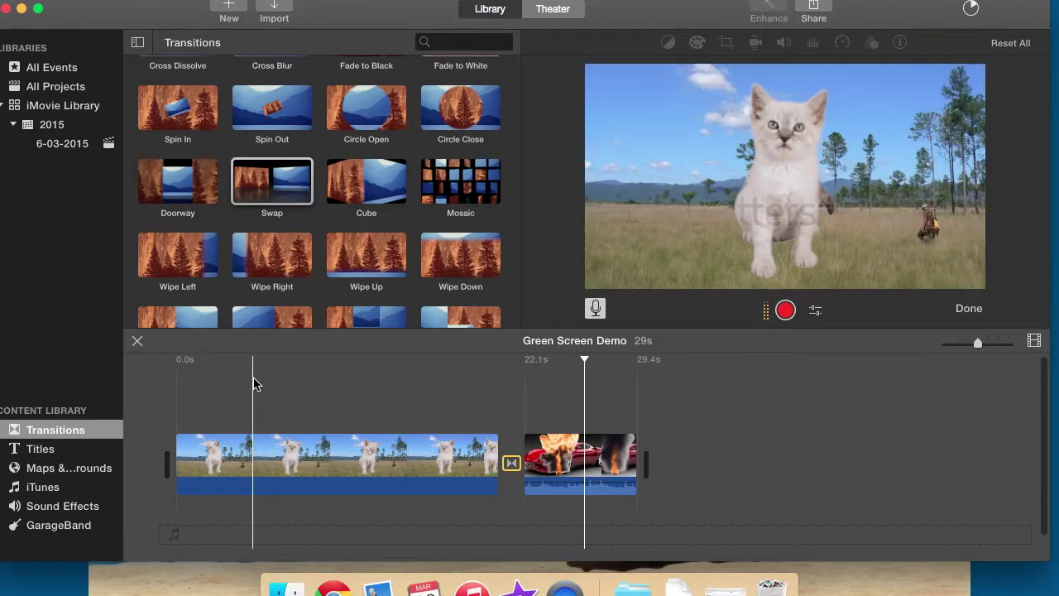
left_click(37, 449)
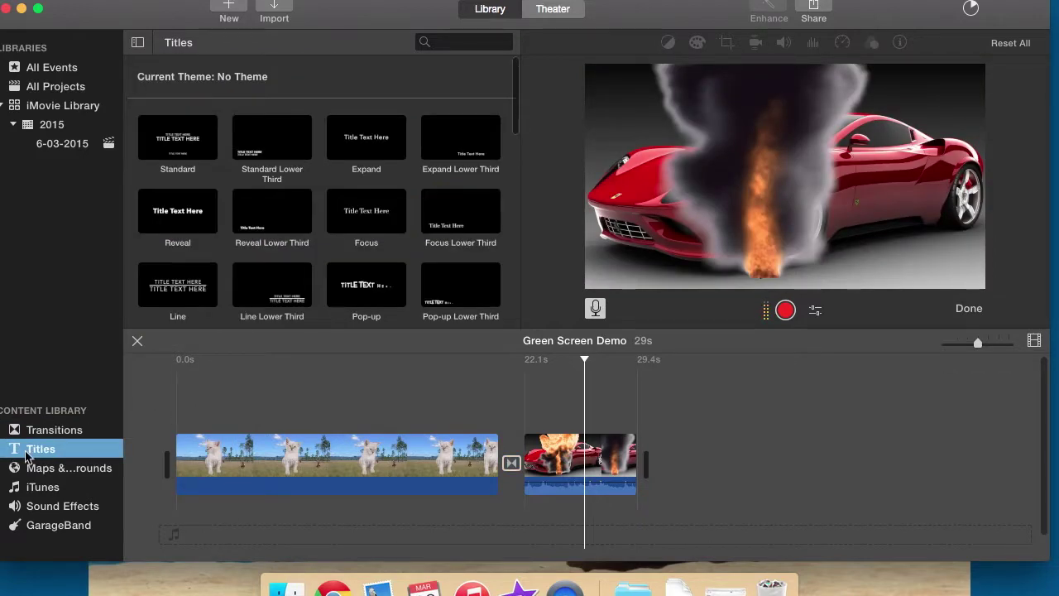
- Add a Standard Lower Third title at the start of the cat clip
left_click(176, 424)
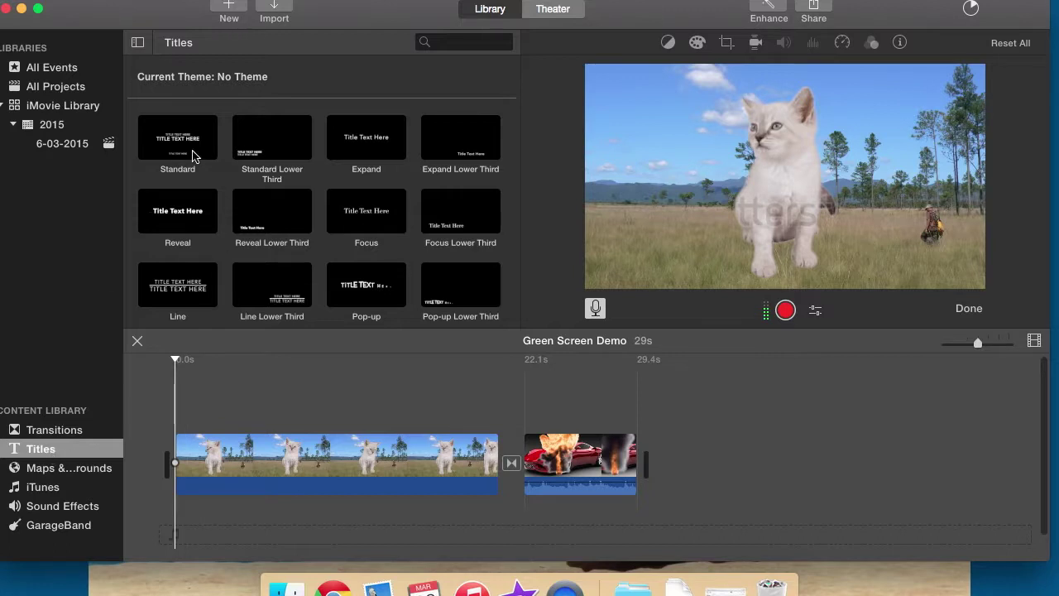
left_click(257, 149)
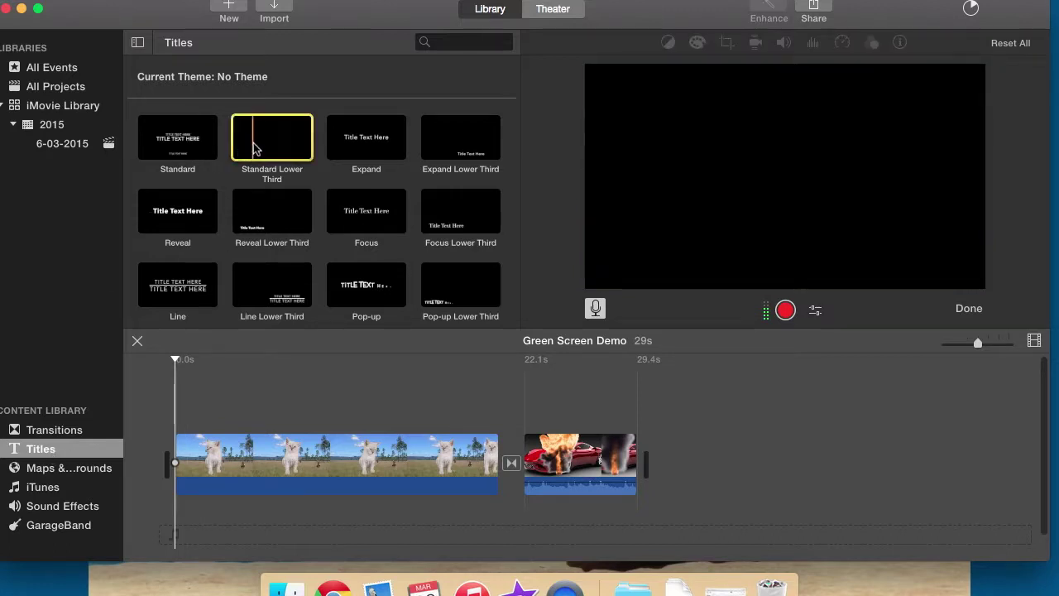
left_click_drag(257, 149, 205, 484)
- Change the title's two lines to 'HERE IS A CAT' and 'ITS MASSIVE'
left_click(255, 422)
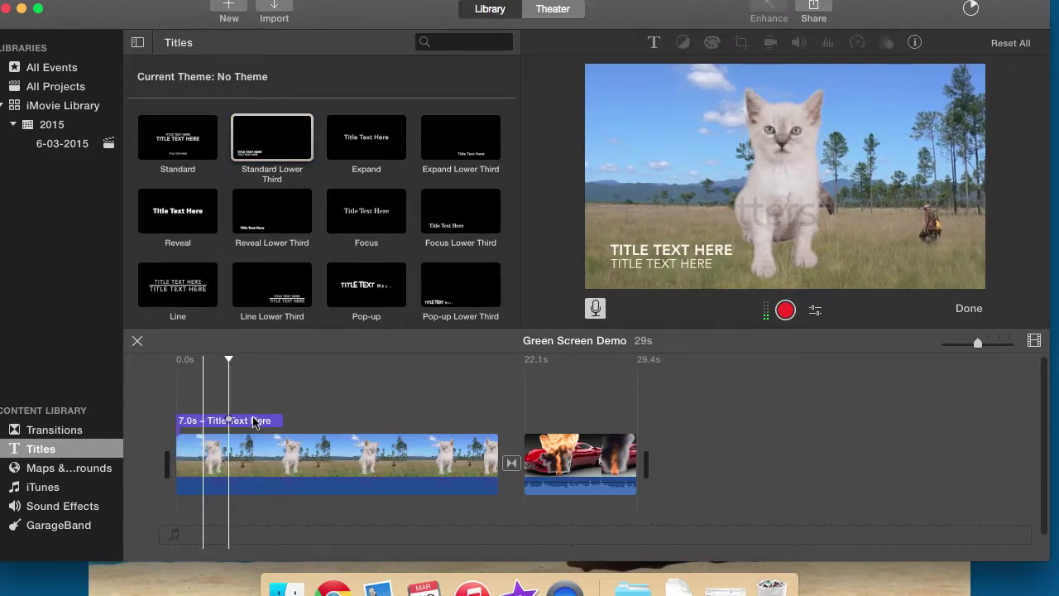
left_click(686, 255)
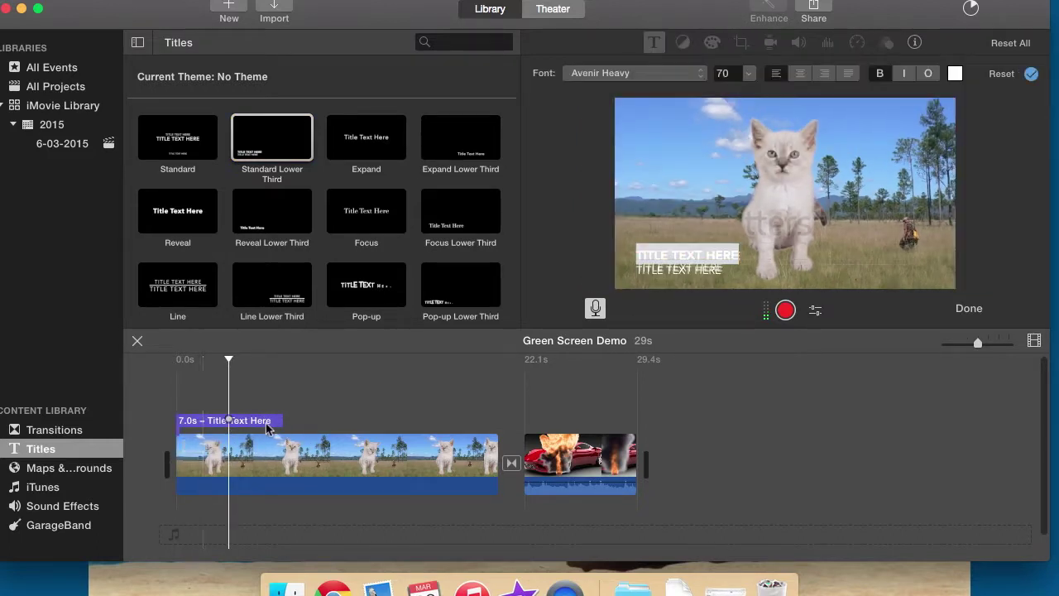
left_click(638, 256)
left_click_drag(638, 256, 740, 256)
type("HERE IS A CAT")
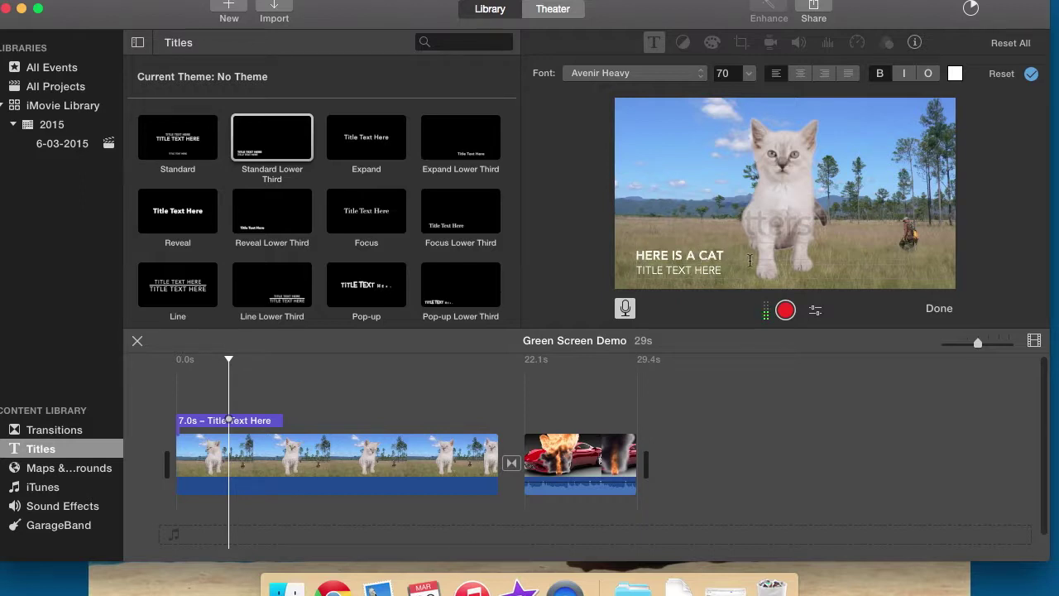
left_click(663, 273)
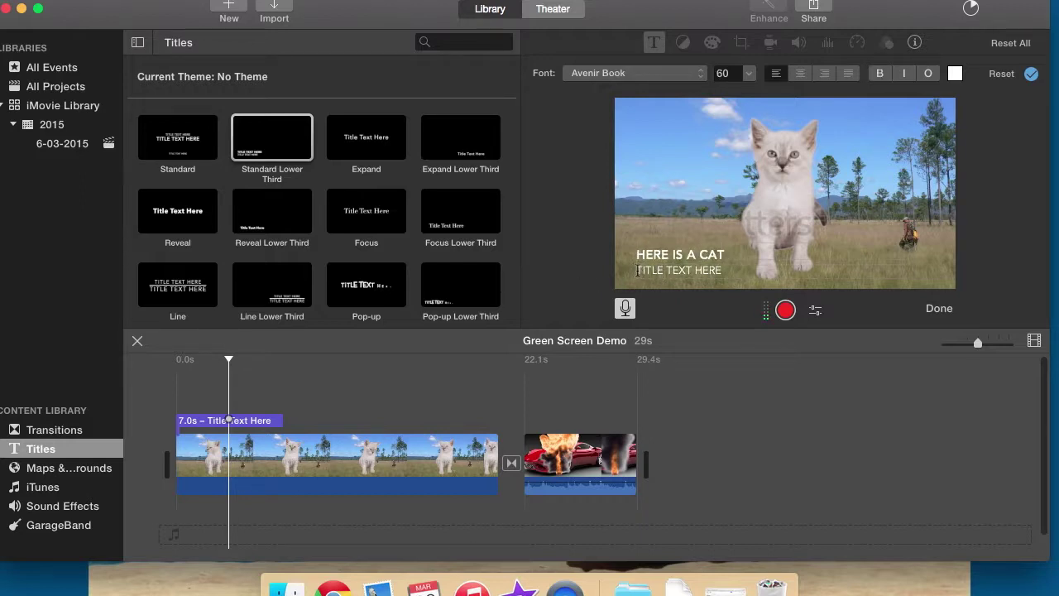
left_click_drag(639, 270, 707, 270)
key("BackSpace")
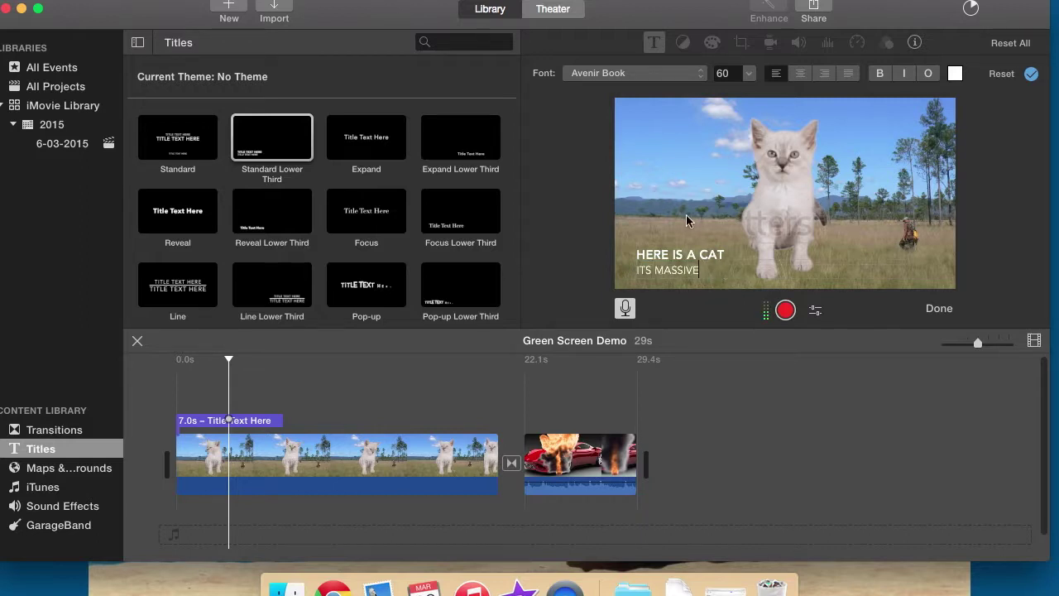
left_click(182, 404)
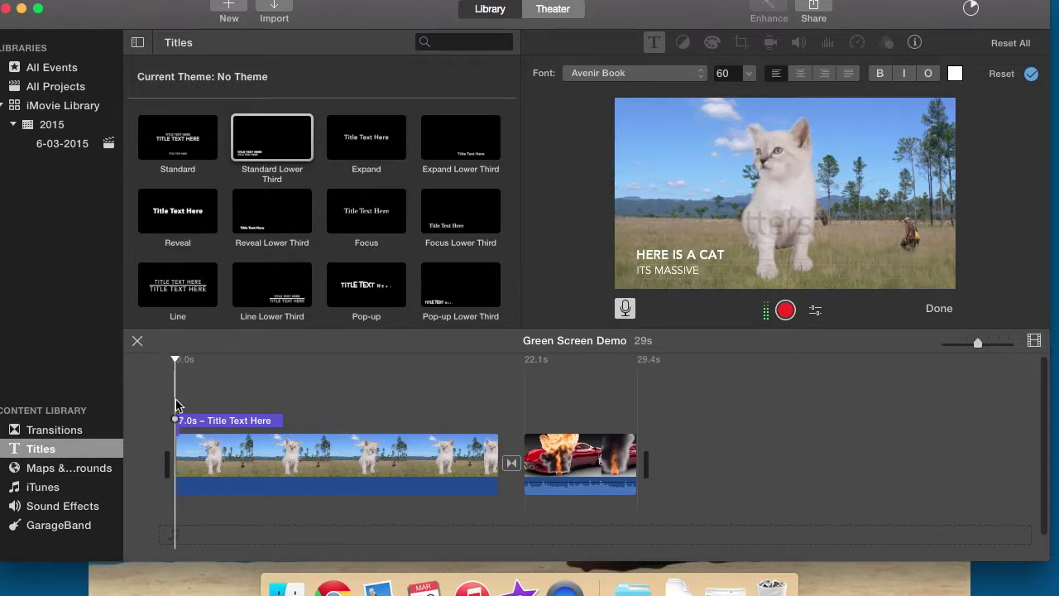
left_click(176, 404)
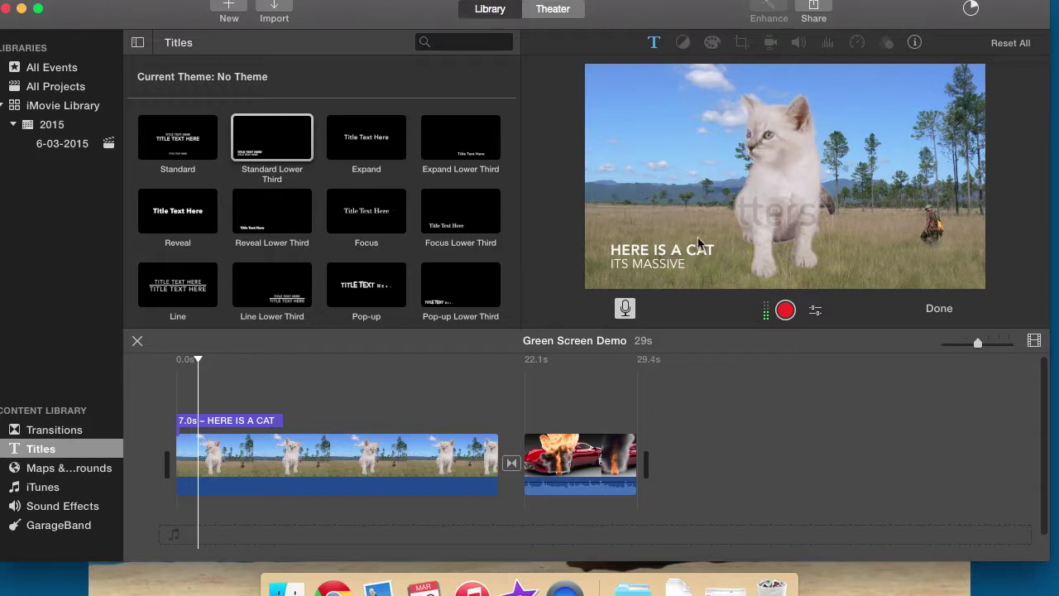